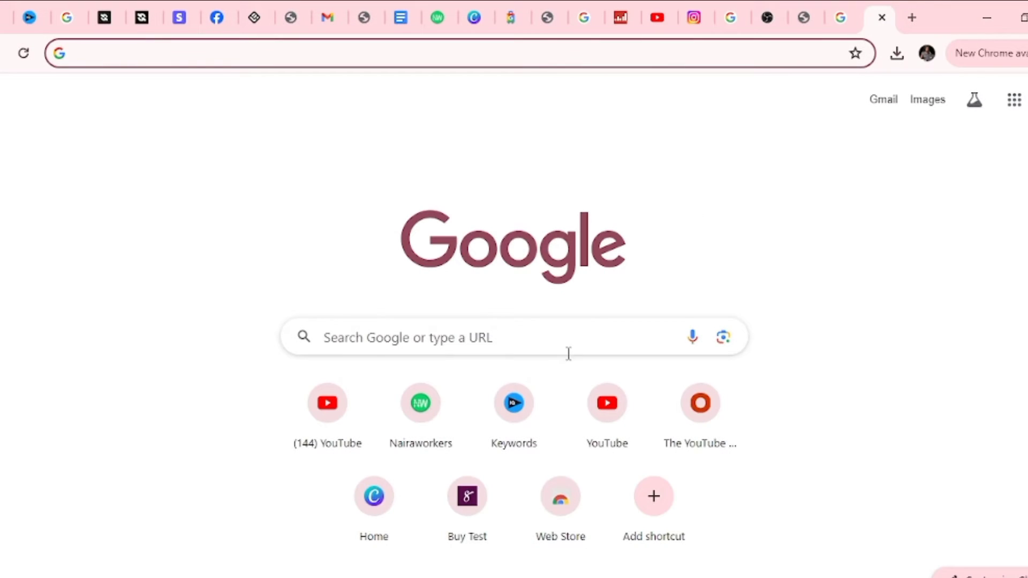
- Search Google for Meta AI and open the meta.ai website
click(550, 343)
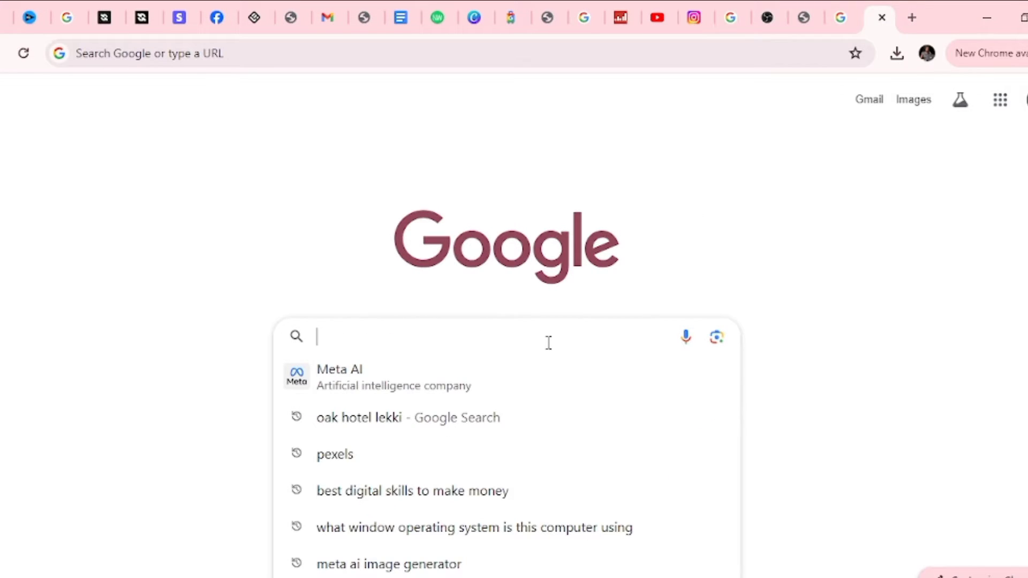
click(475, 394)
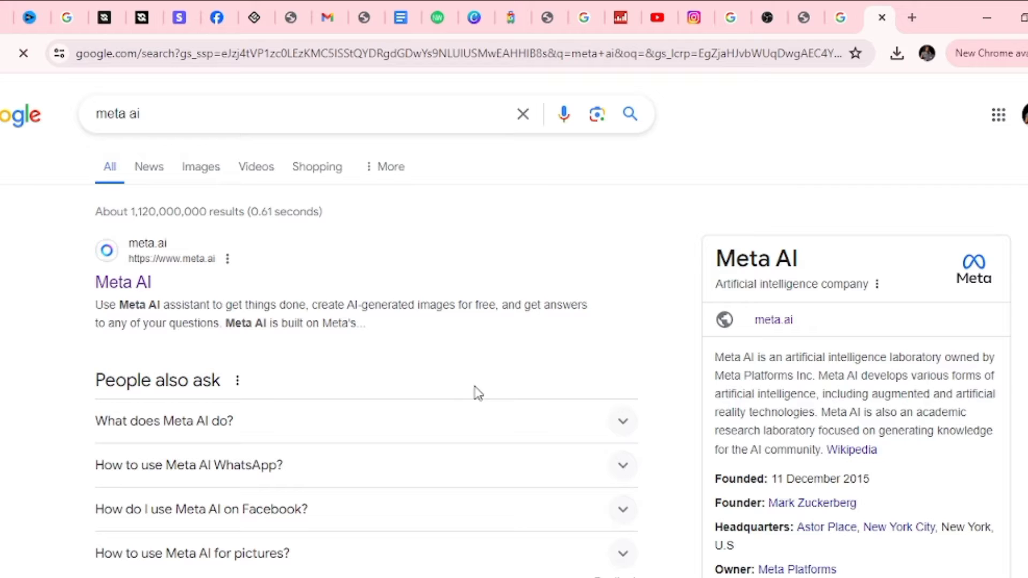
click(120, 292)
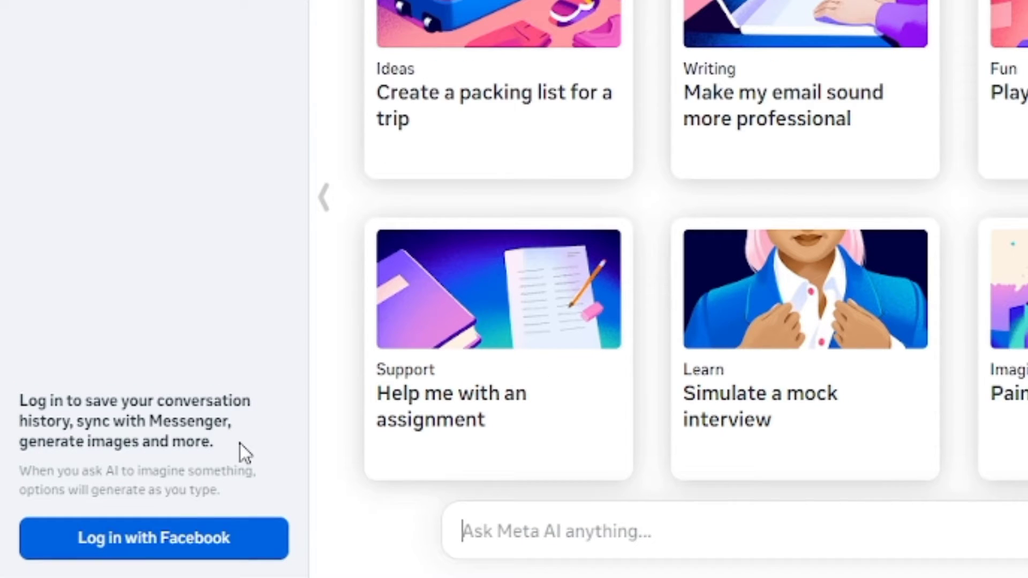
- Sign in to Meta AI through Facebook, confirming the account on the Continue page
click(182, 542)
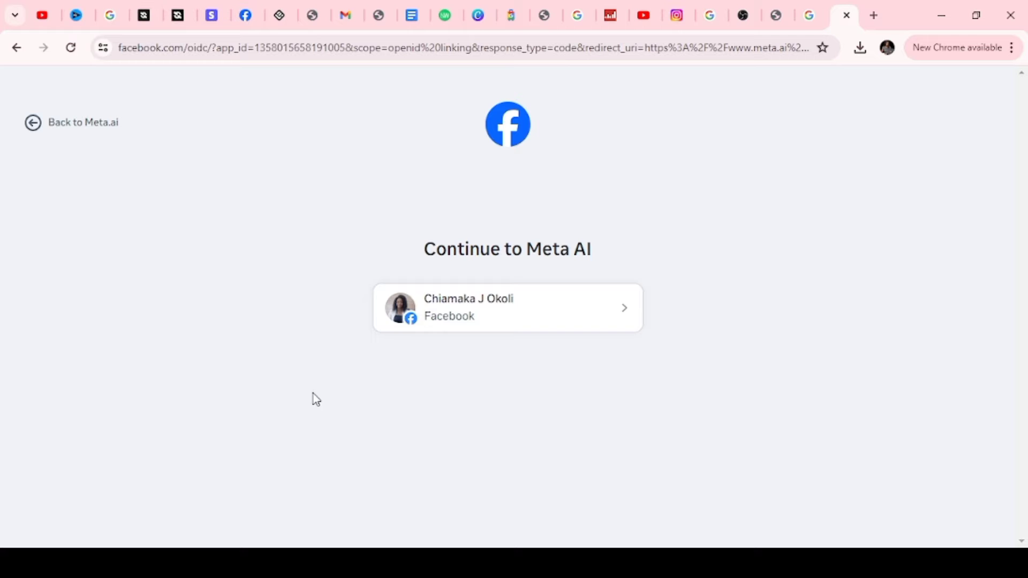
click(498, 314)
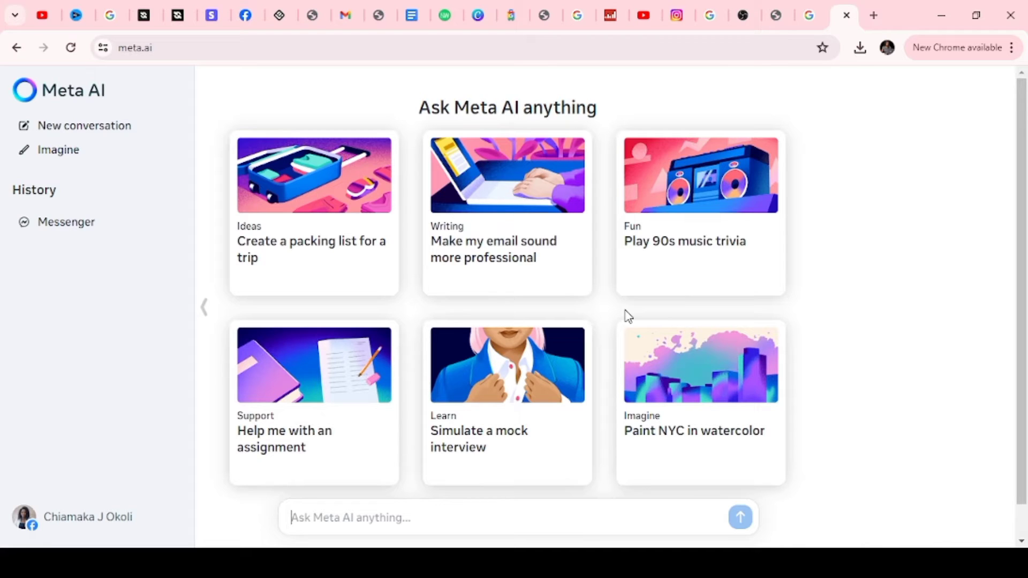
- Request a packing list for 'Lagos Nigeria. 5 days. Vacation' from the packing-list card
click(352, 262)
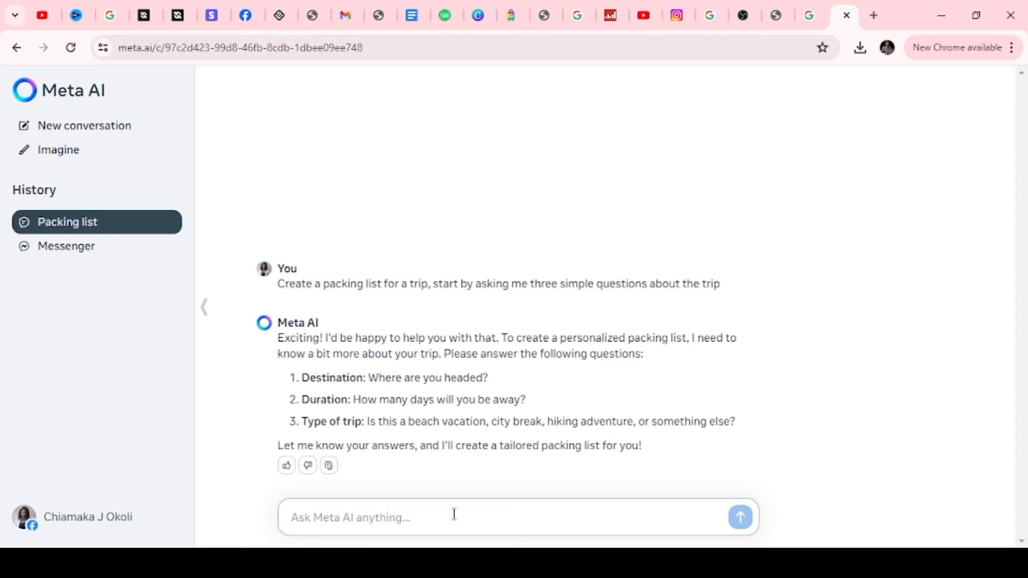
text(Lagos Nigeria)
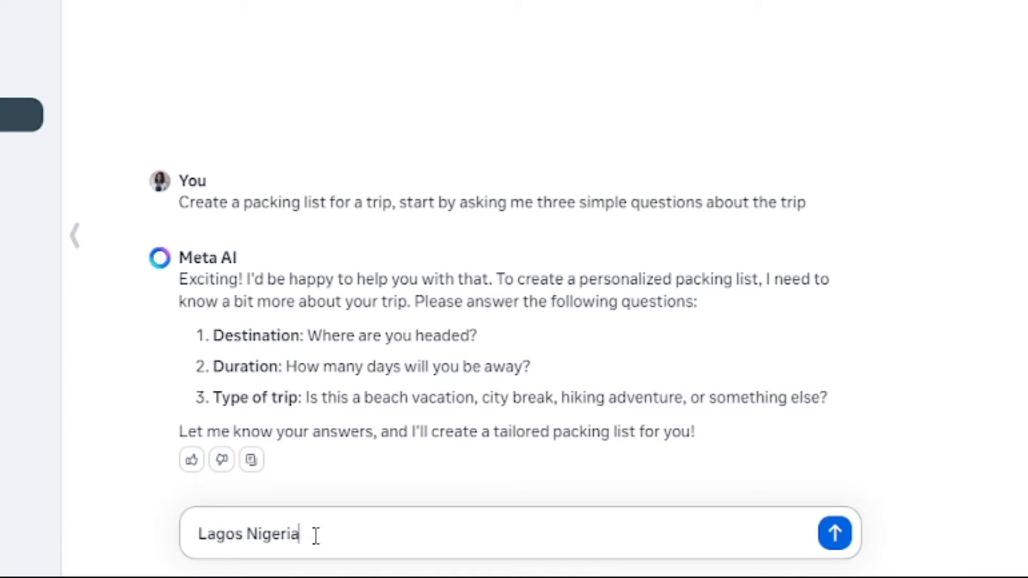
text(. 5 days. Vacation)
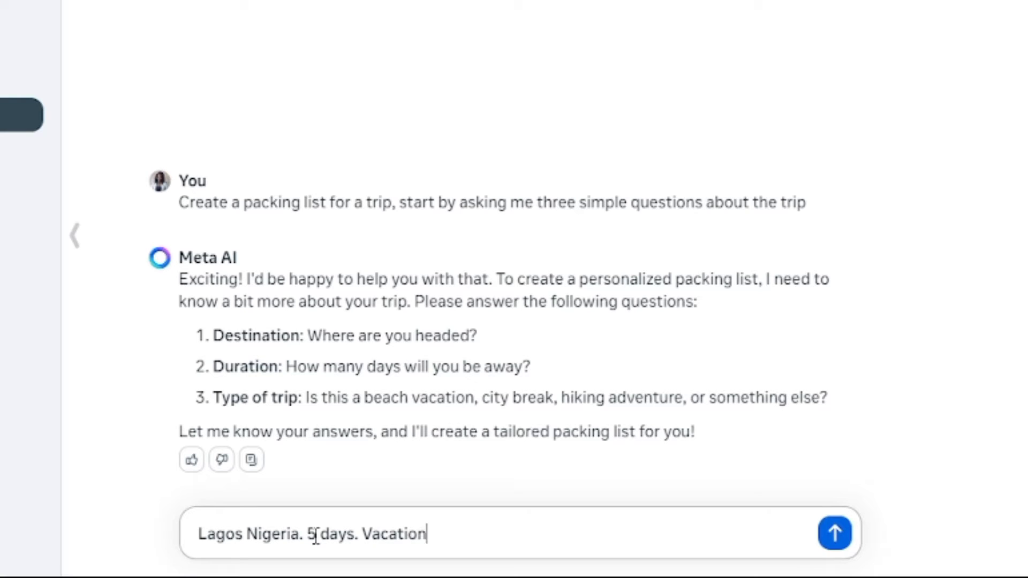
click(835, 535)
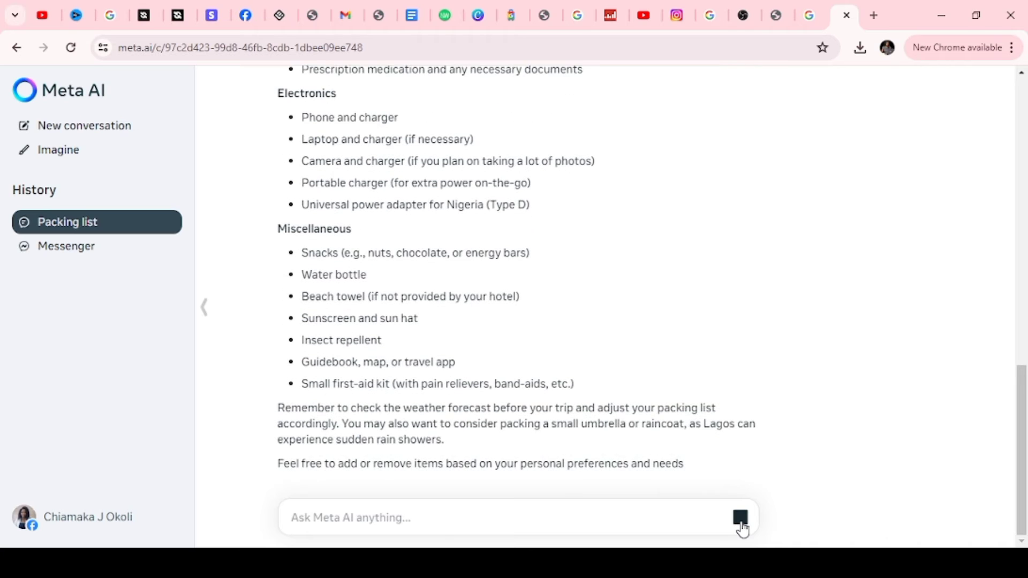
scroll(741, 529, up, 15)
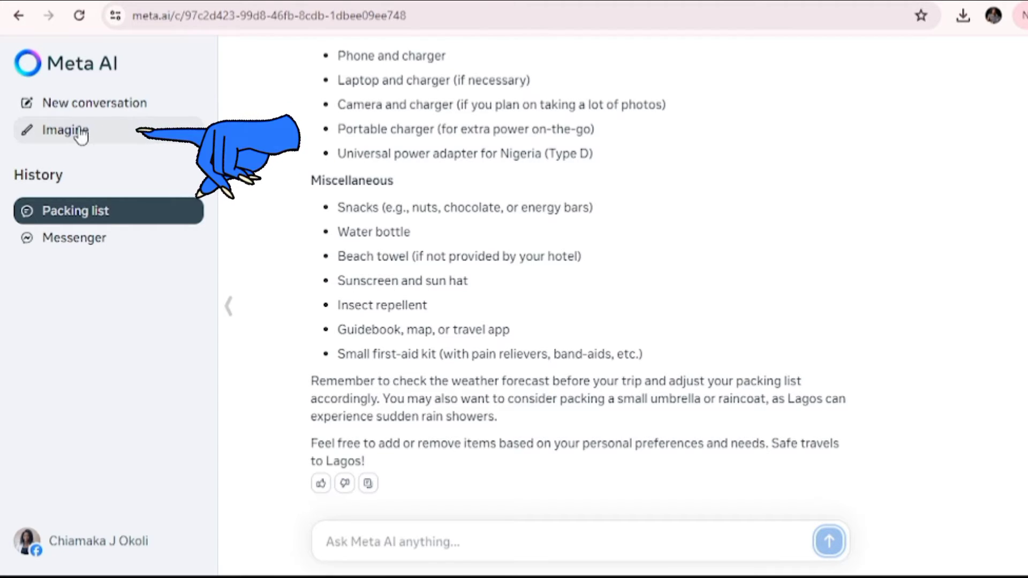
- On Imagine, submit the pasted prompt of a Nigerian lady writing in a white office
click(80, 136)
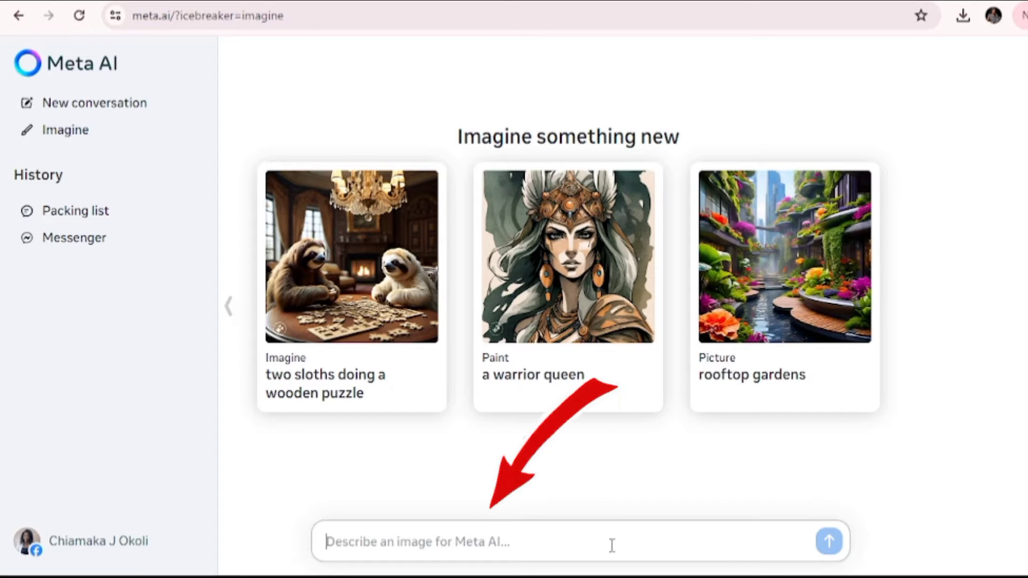
text(Design hyper realistic image of a beautiful Nigerian lady seated in an office, the office is painted white, the wall has an urban artwork and the lady is on a table writing)
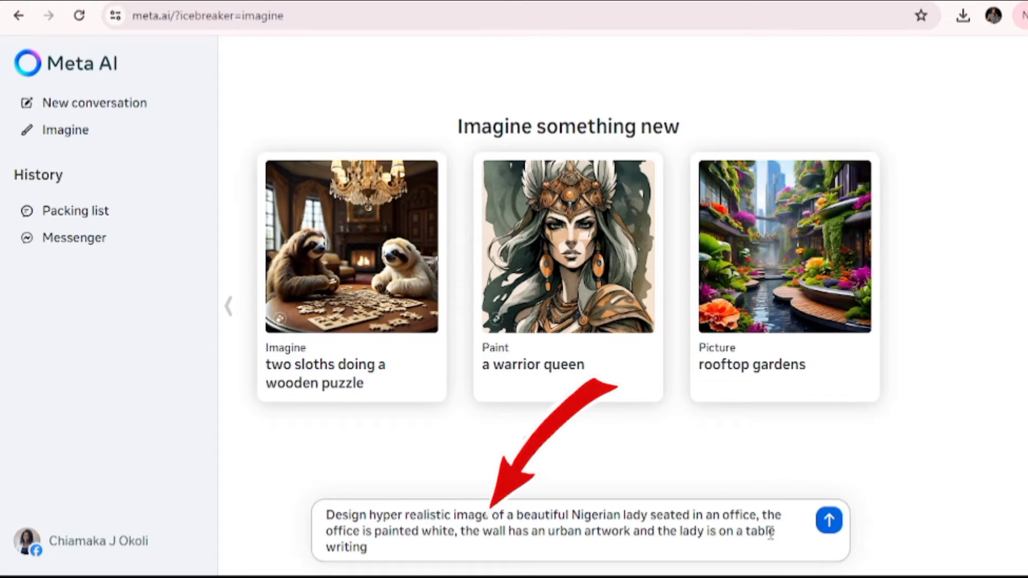
click(828, 522)
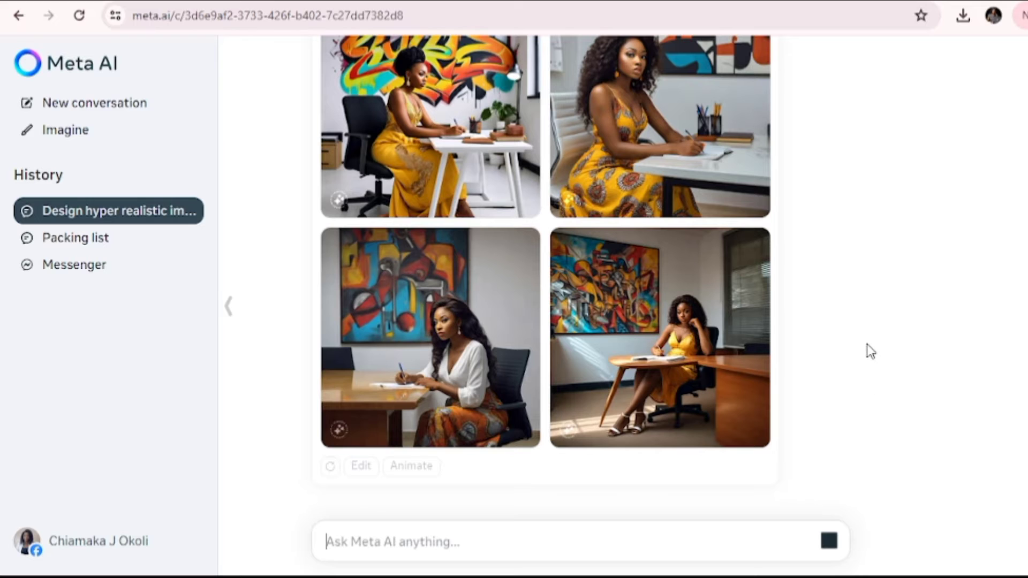
- View the first generated images full size, then return to the four-image grid
scroll(450, 267, up, 2)
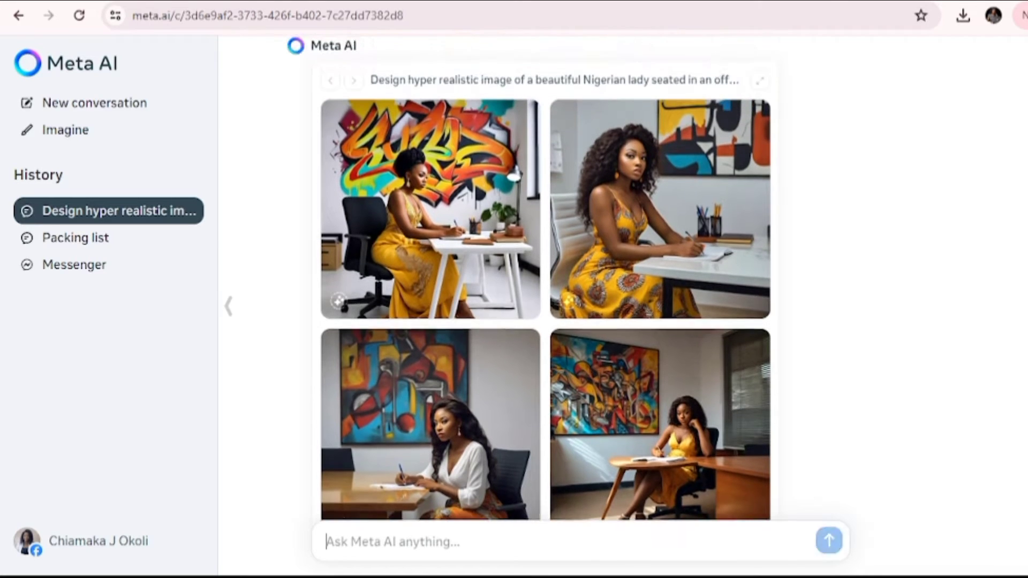
click(451, 285)
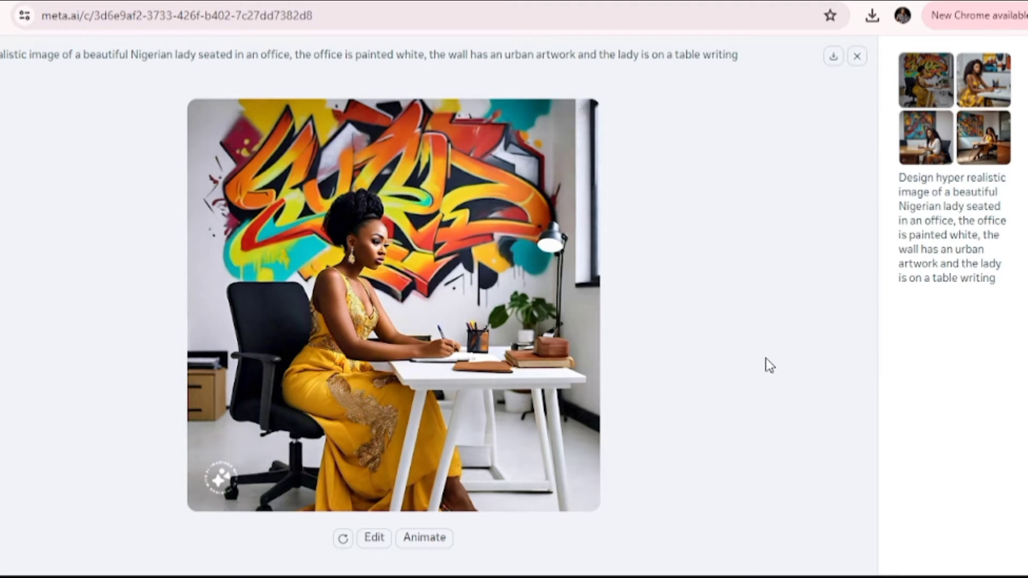
key(Right)
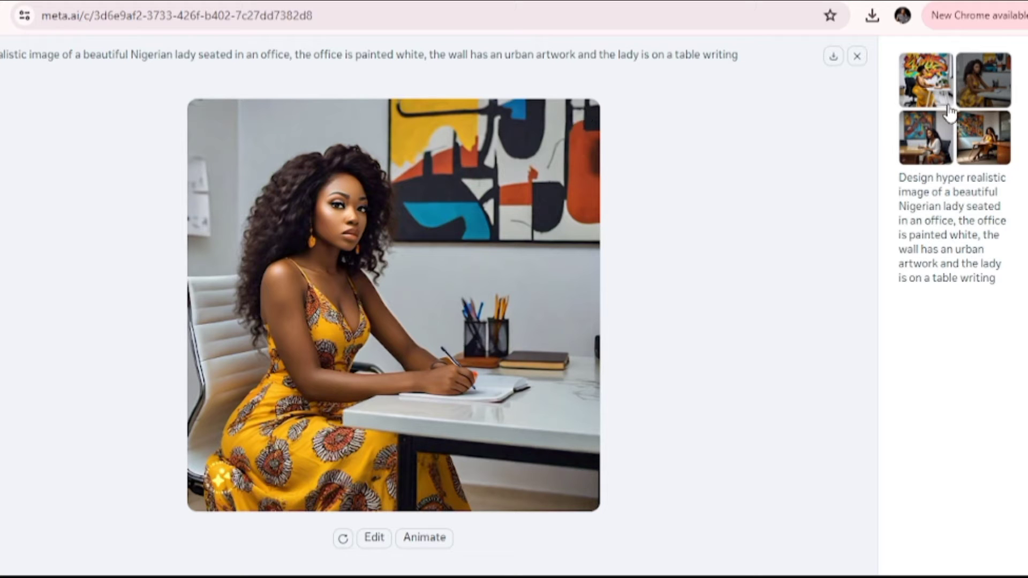
click(937, 133)
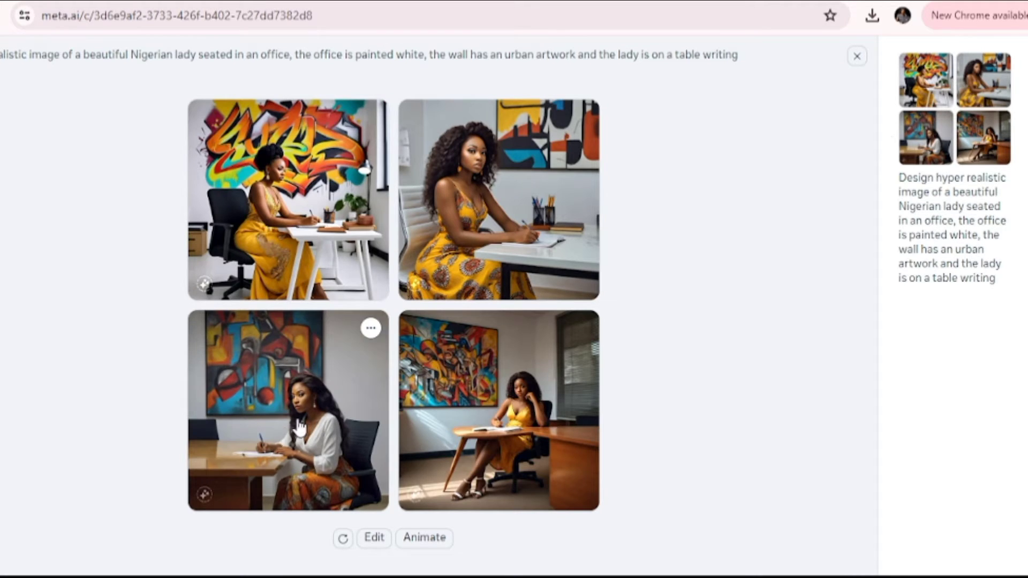
- Preview the white-blouse and sunlit-office images, then enlarge the yellow-dress white-desk image
click(279, 431)
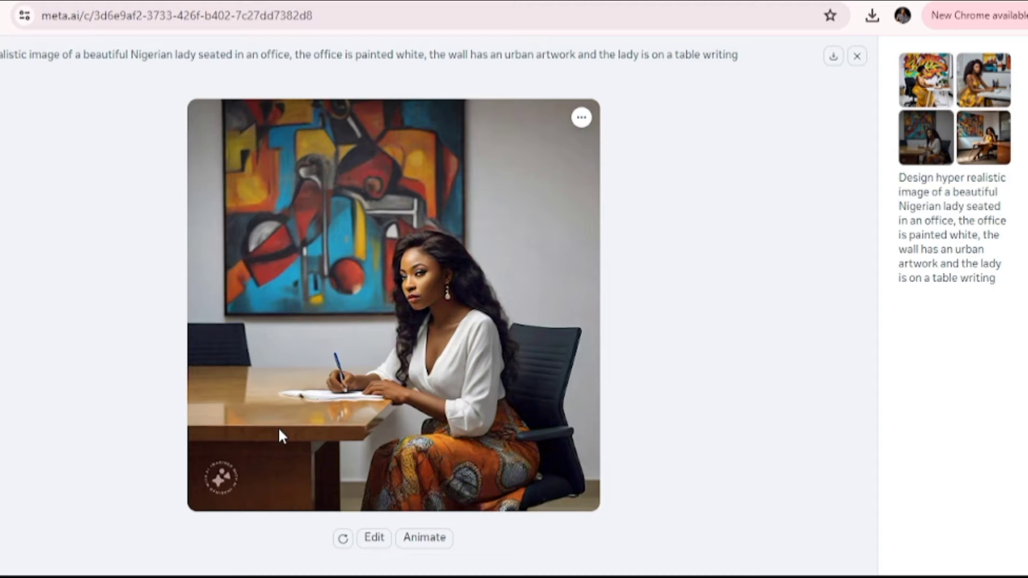
click(974, 138)
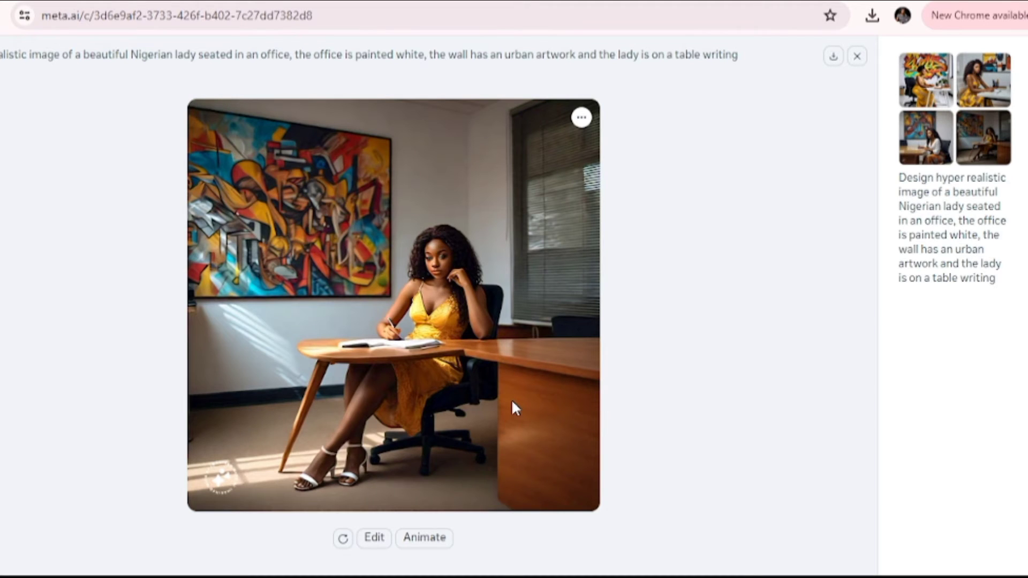
click(512, 399)
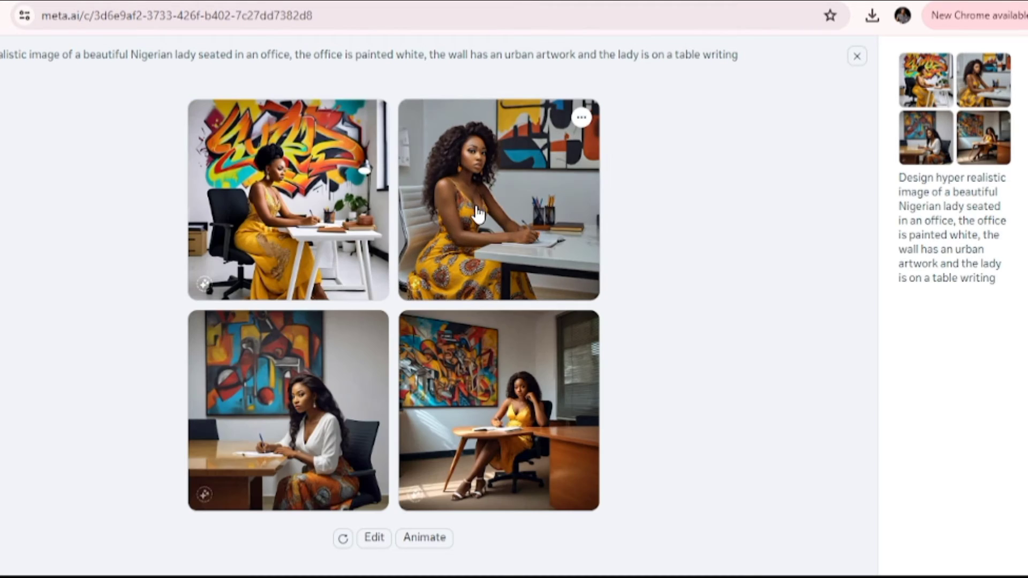
click(474, 203)
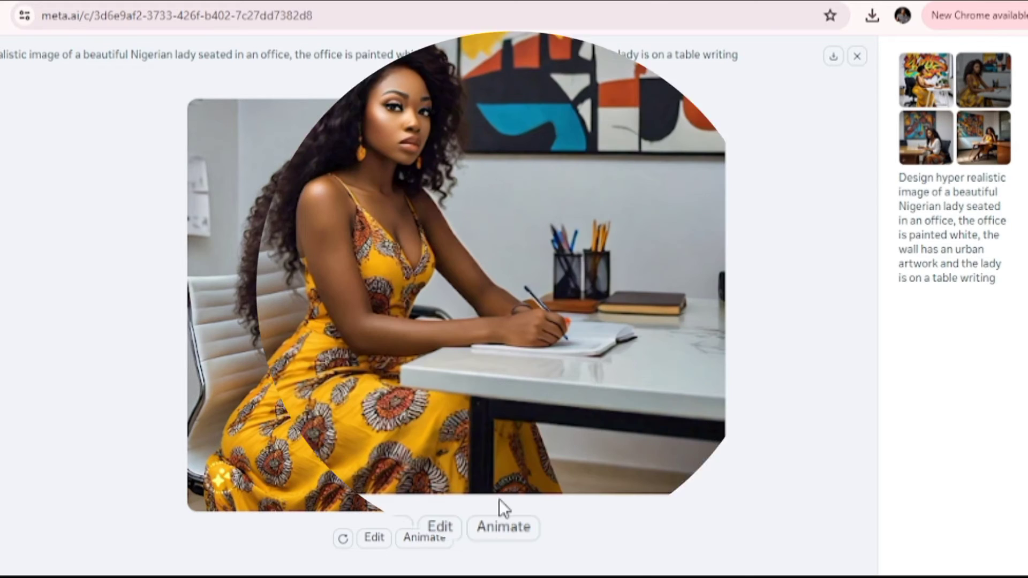
- Animate the yellow-dress white-desk image and the sunlit window-office image
click(446, 529)
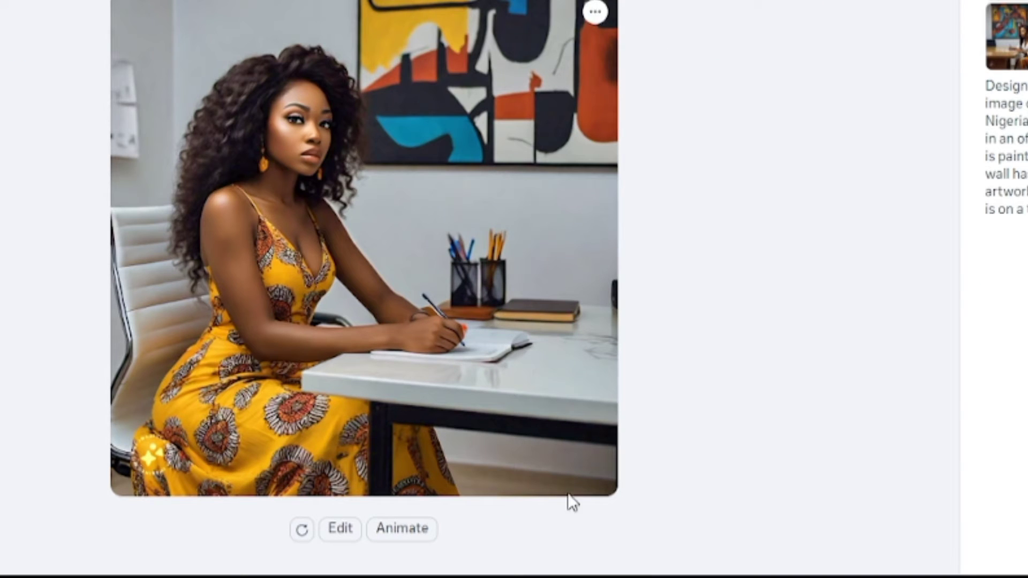
click(434, 539)
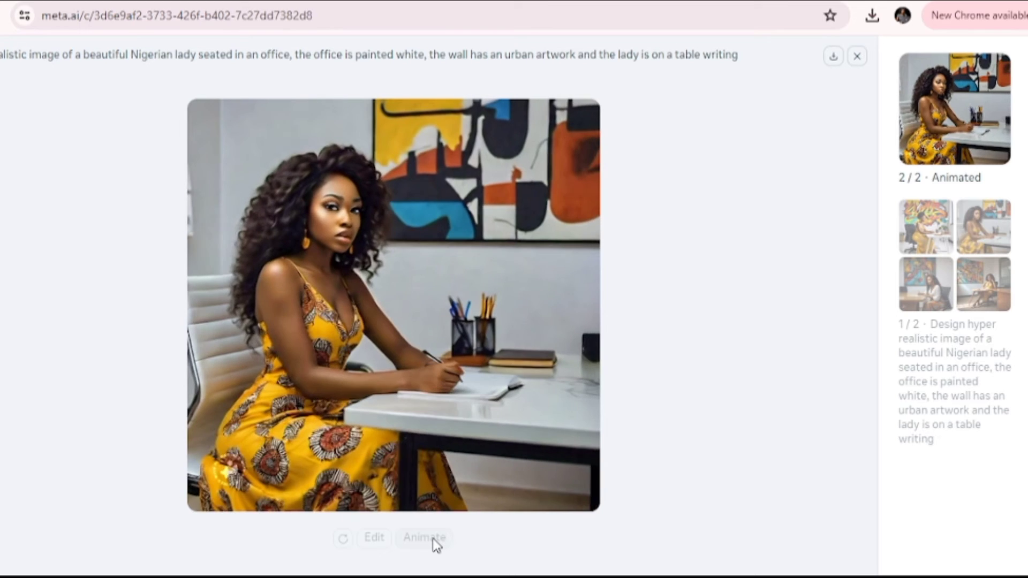
key(Left)
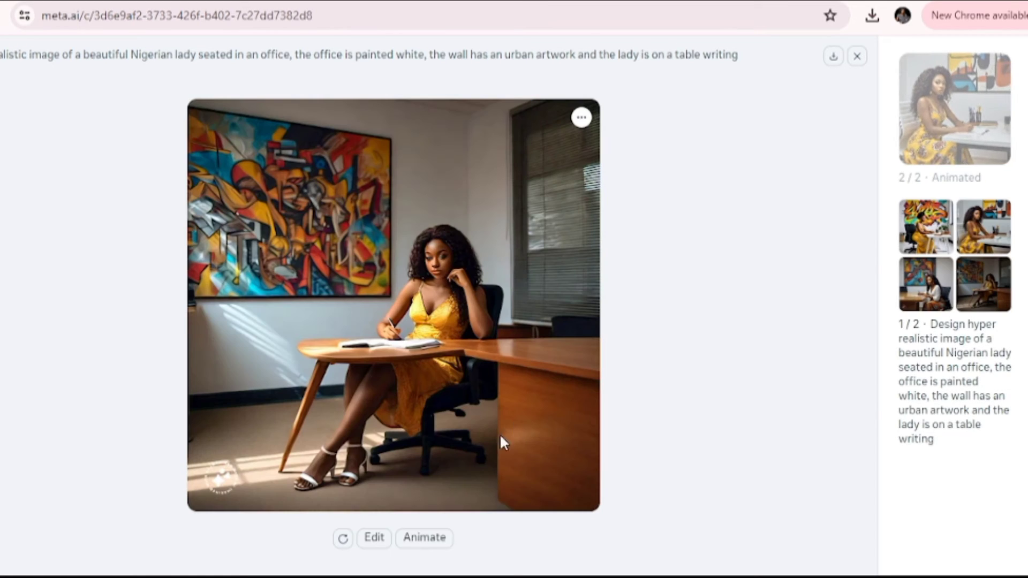
click(435, 541)
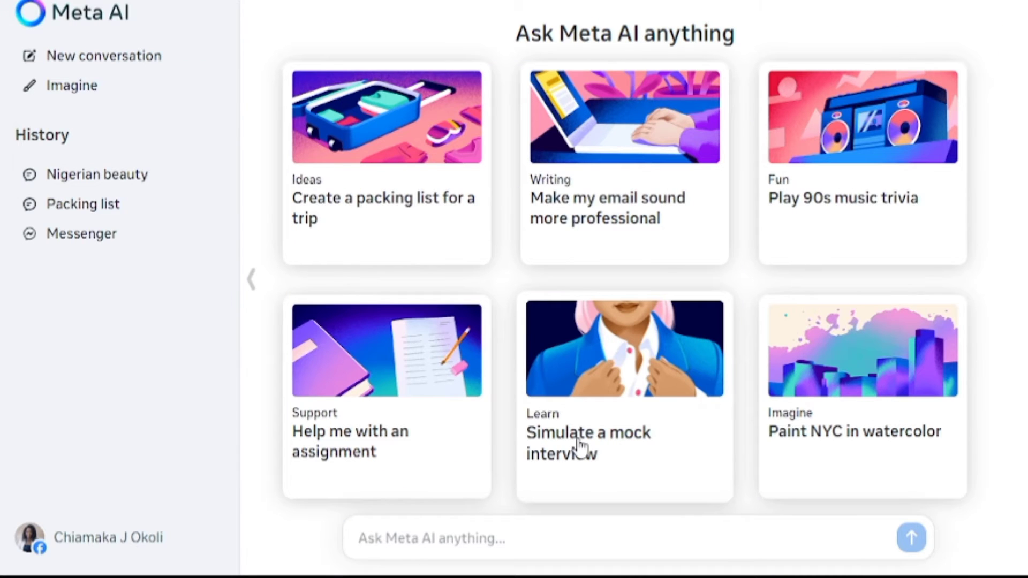
- Start a mock interview and answer 'Marketing. Entry level. Case study. Communication'
click(574, 457)
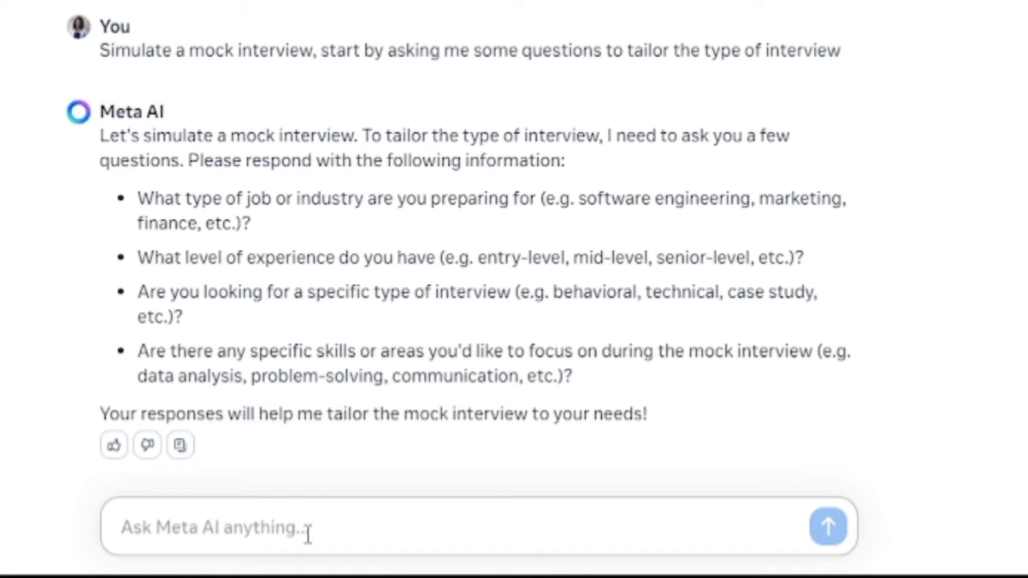
text(Marketing. Entry level.)
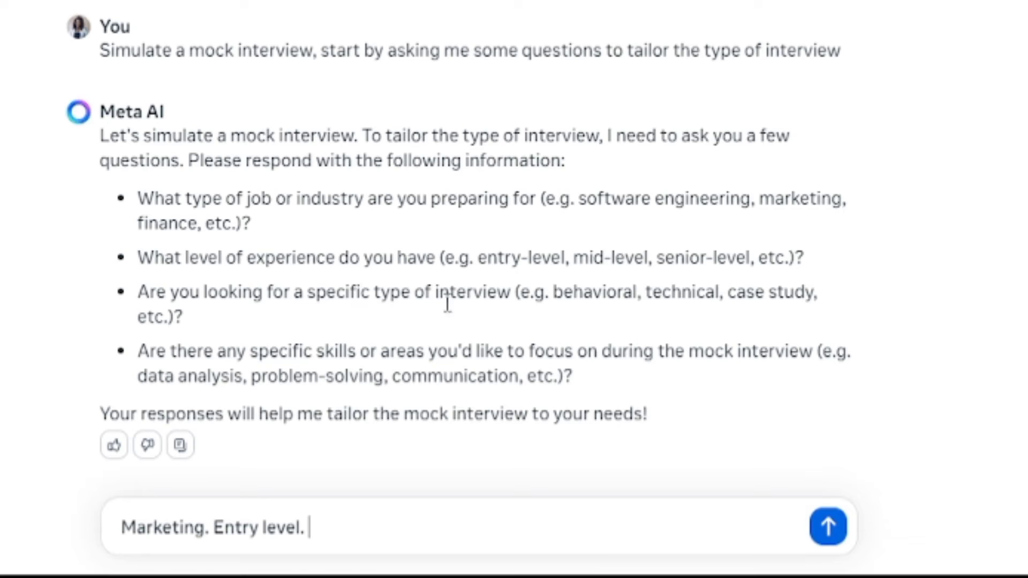
text(Case study.)
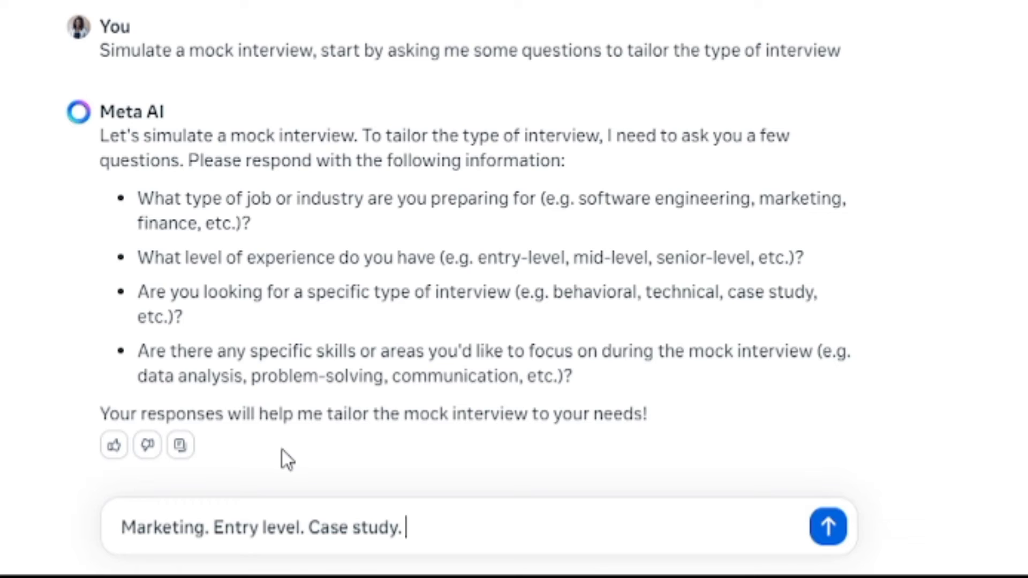
text(Communication)
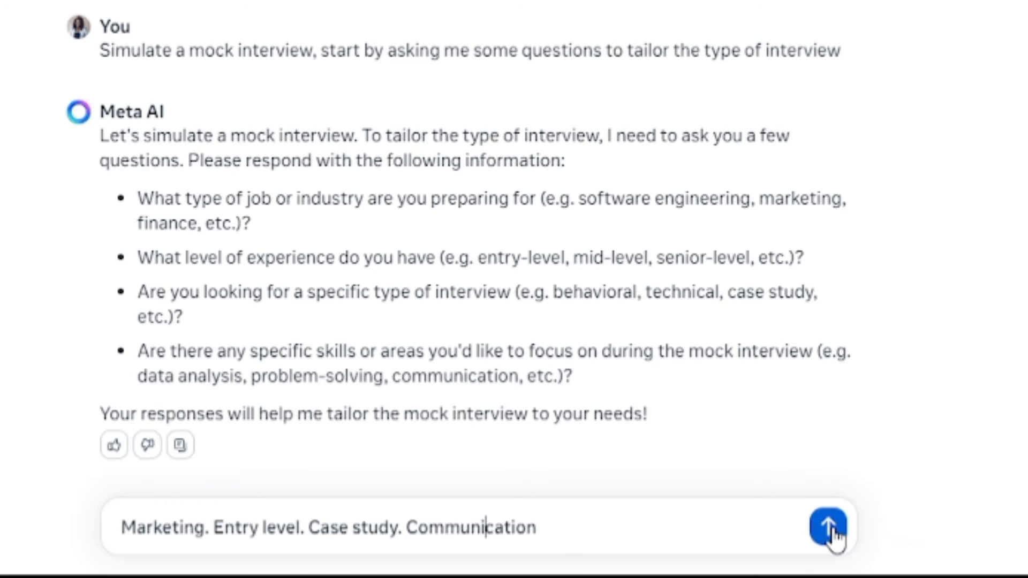
click(833, 530)
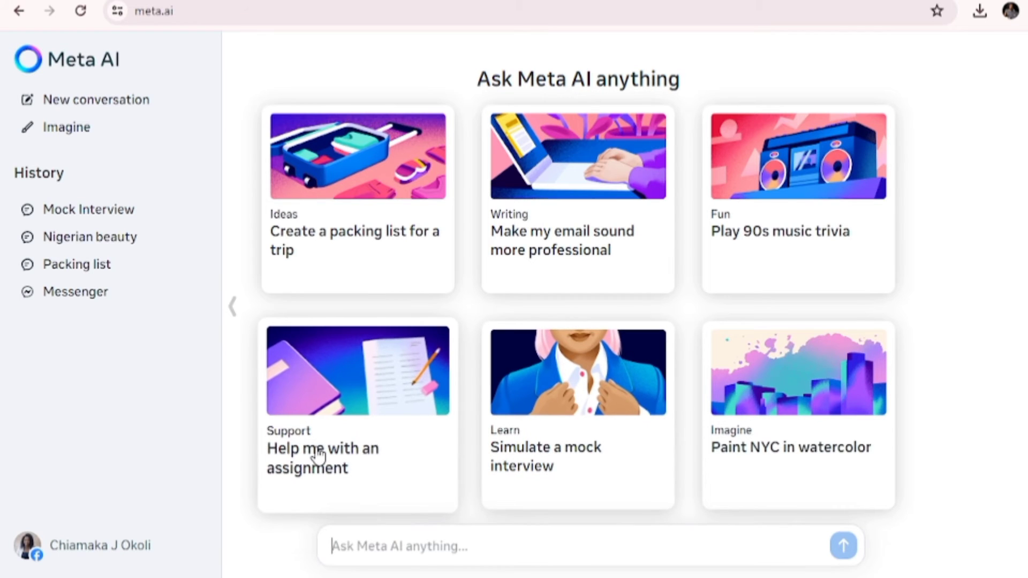
- Generate the 'Paint NYC in watercolor' image and animate it
click(782, 389)
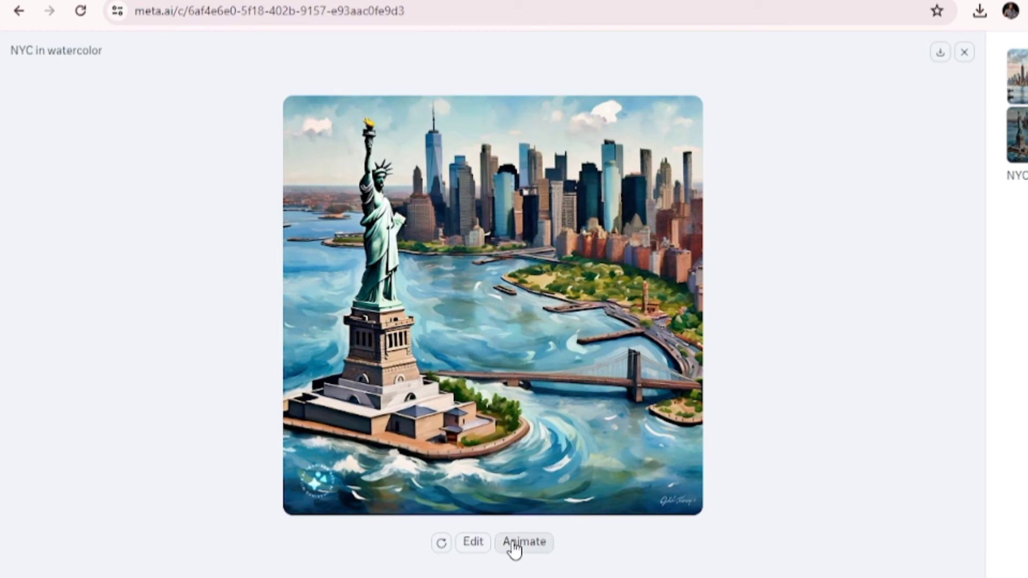
click(514, 545)
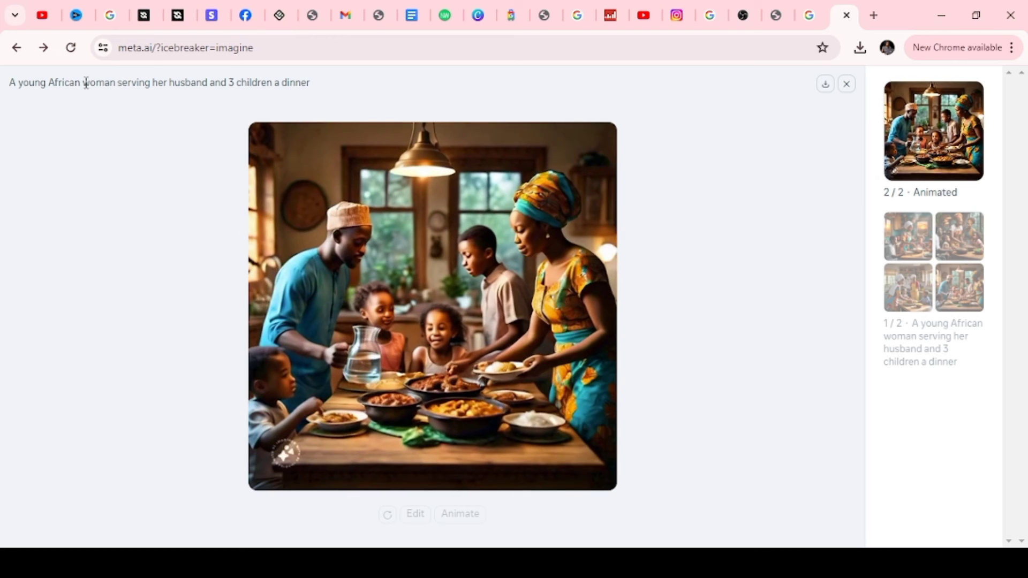
- From the Imagine page, submit the pasted hyper-realistic image description
click(17, 47)
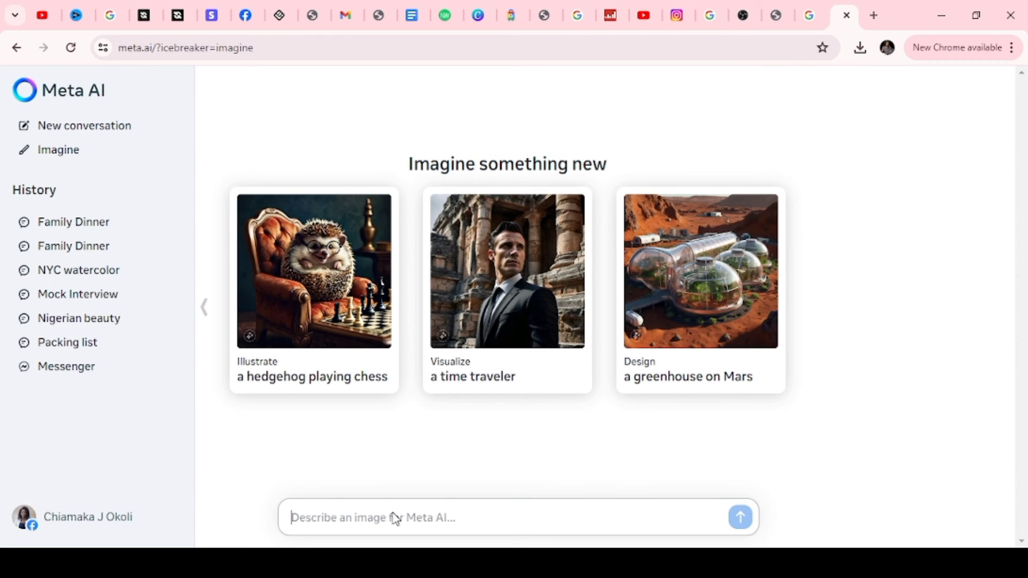
text(Design a hyper realistic image of a young African woman serving her husband and 5 children a dinner)
click(739, 515)
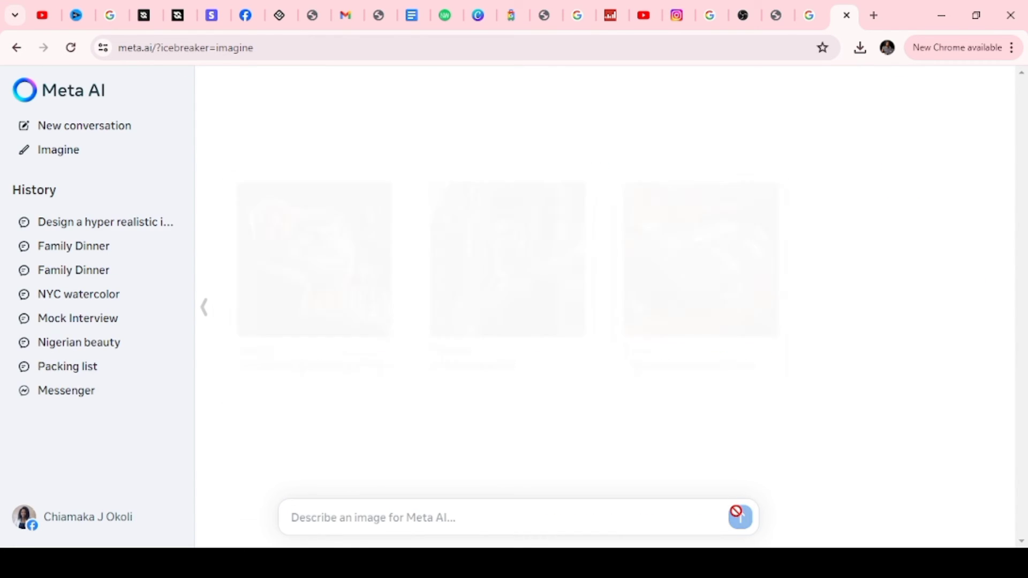